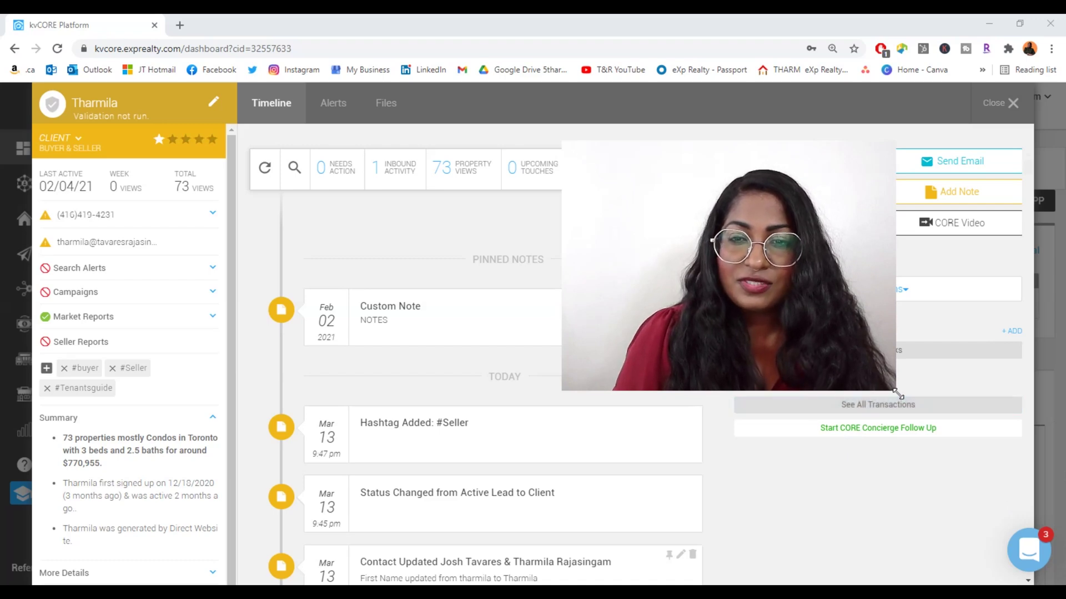
left_click_drag(894, 390, 732, 266)
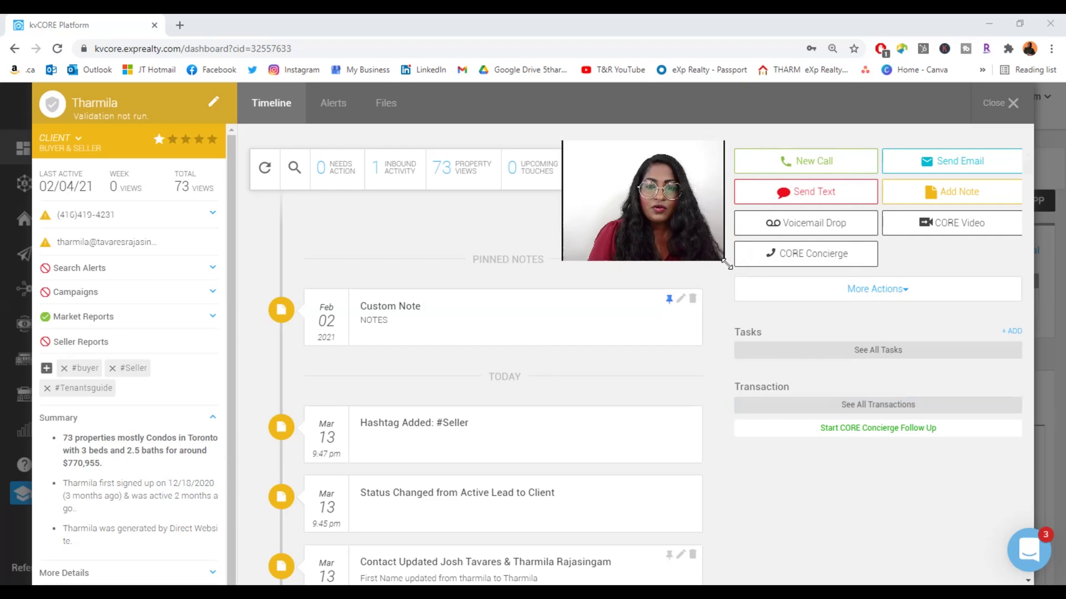
left_click_drag(658, 208, 956, 518)
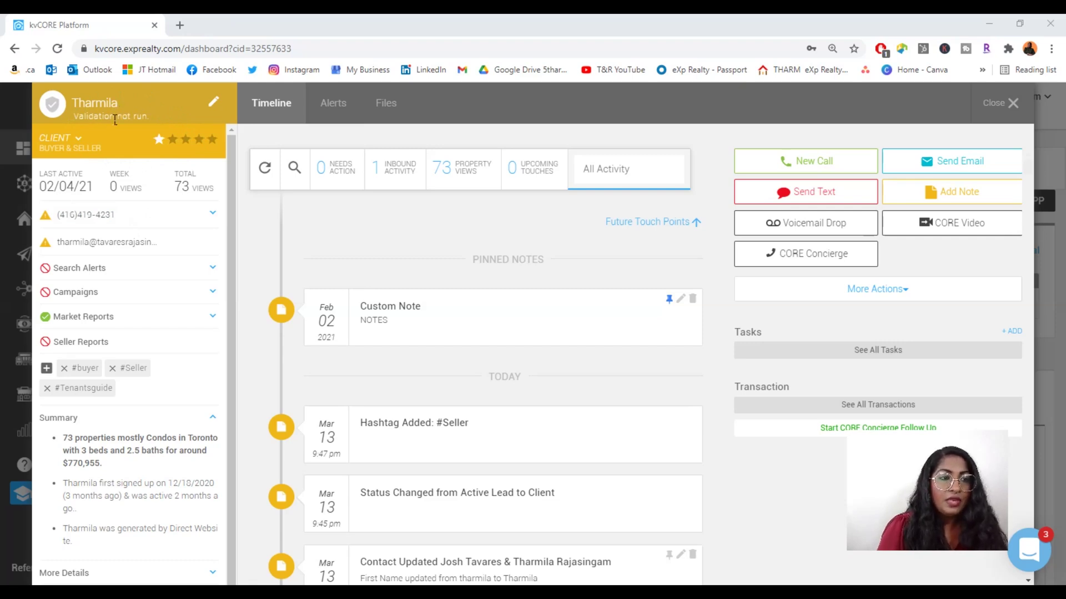
Review the lead status options, keep Client with Buyer and Seller, and save.
left_click(83, 142)
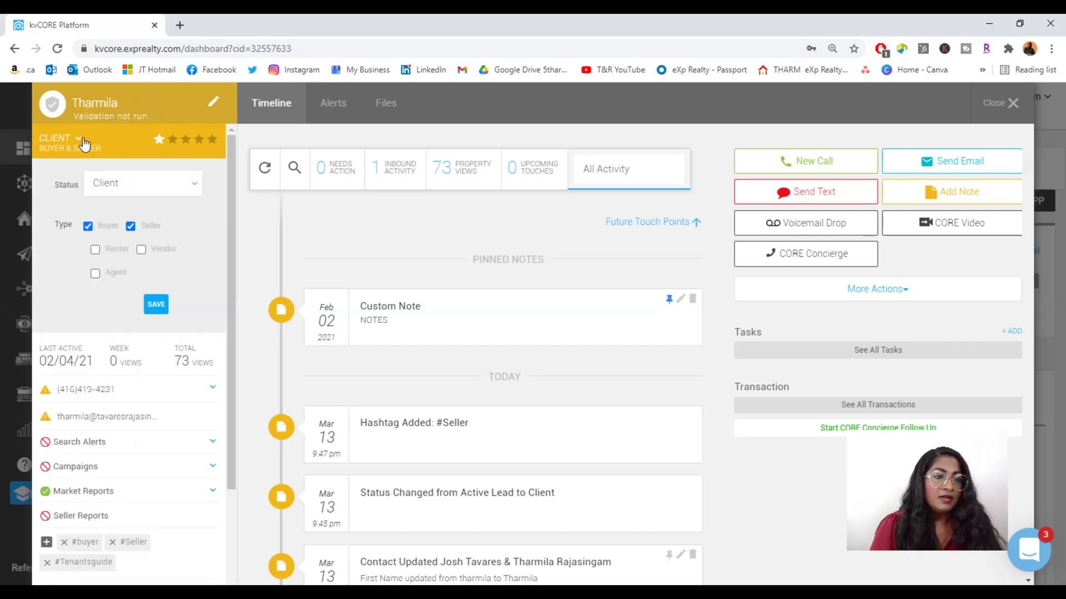
left_click(176, 183)
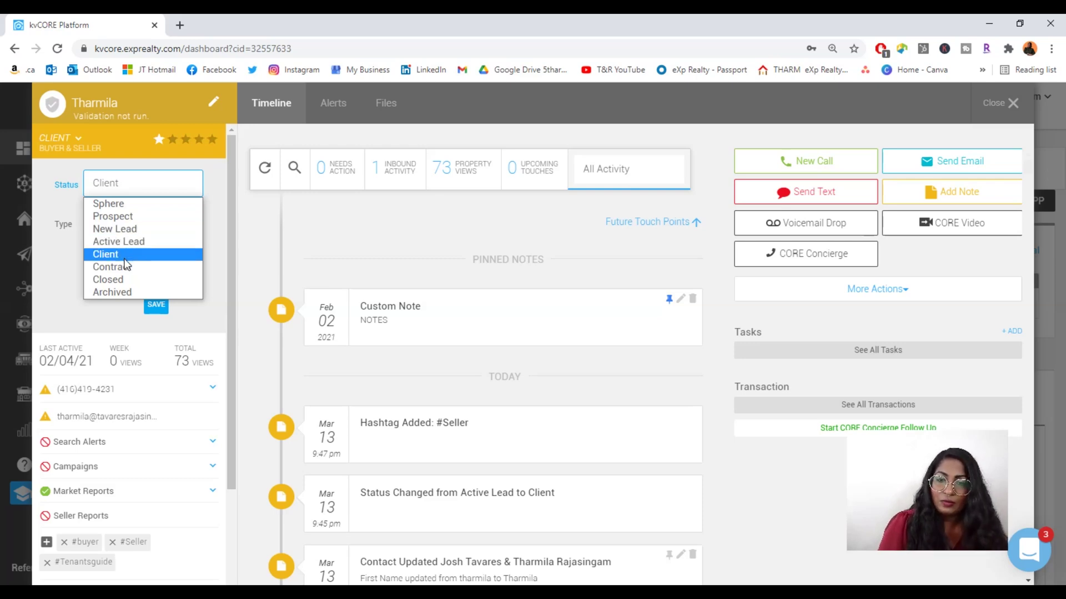
left_click(223, 189)
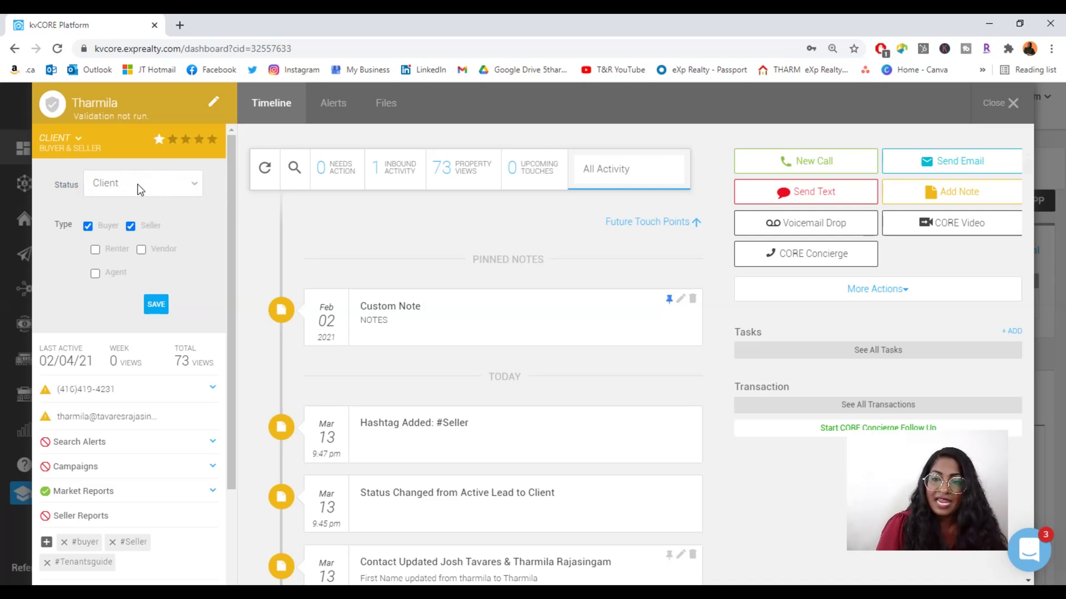
left_click(160, 304)
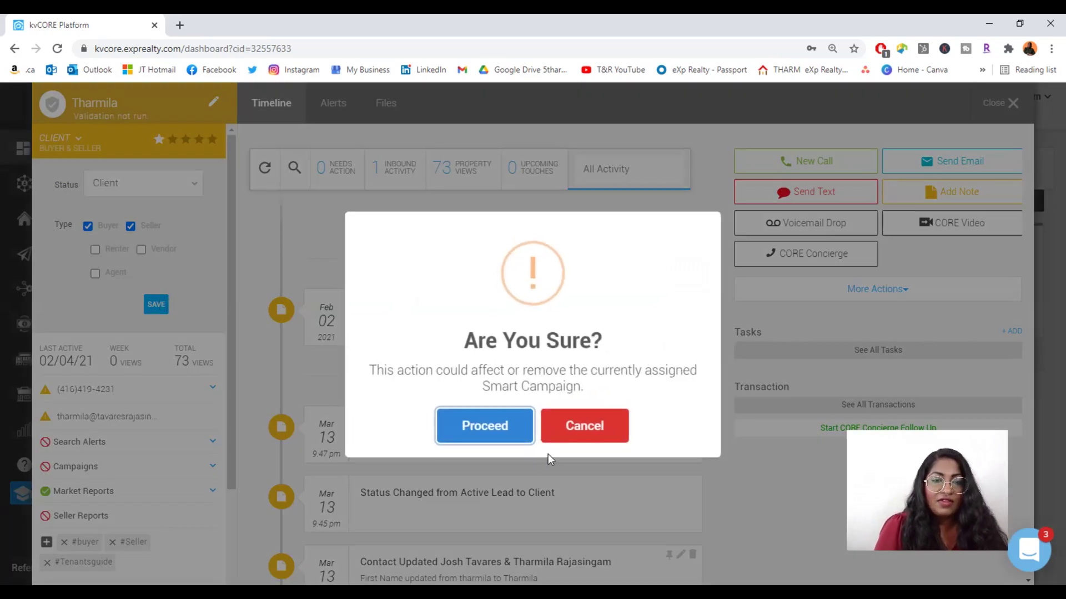
Confirm the Client status change via Proceed despite the Smart Campaign warning.
left_click(510, 421)
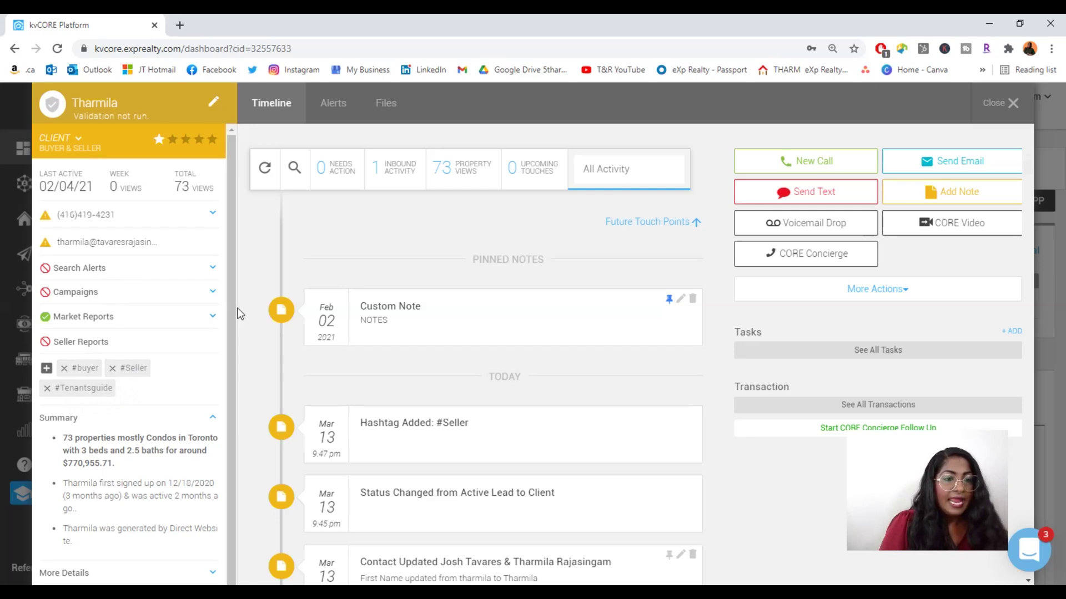
left_click_drag(232, 309, 236, 353)
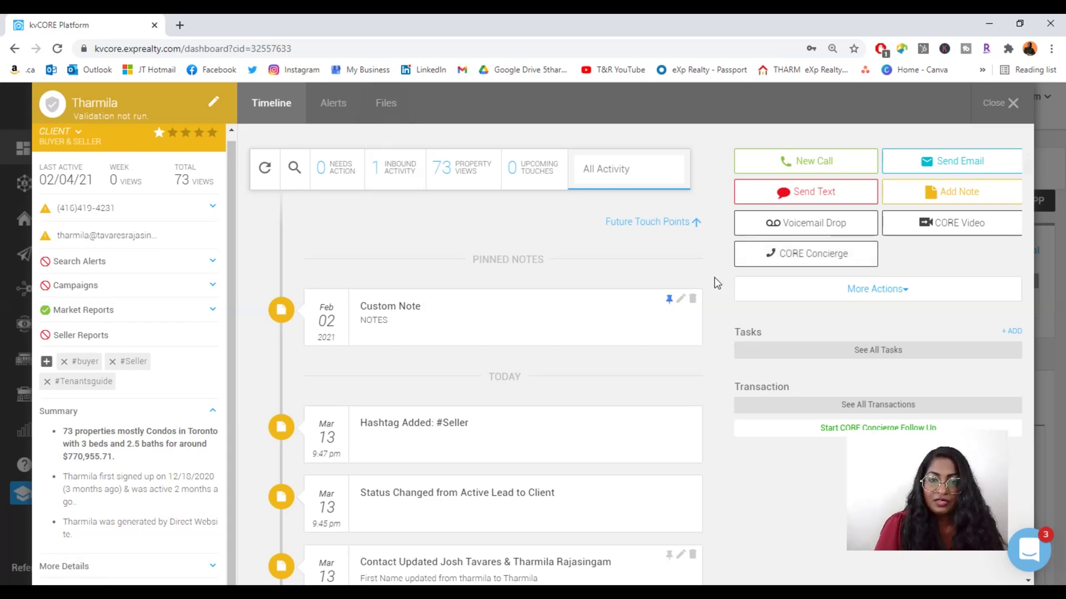
double_click(719, 319)
scroll(720, 319, "down", 3)
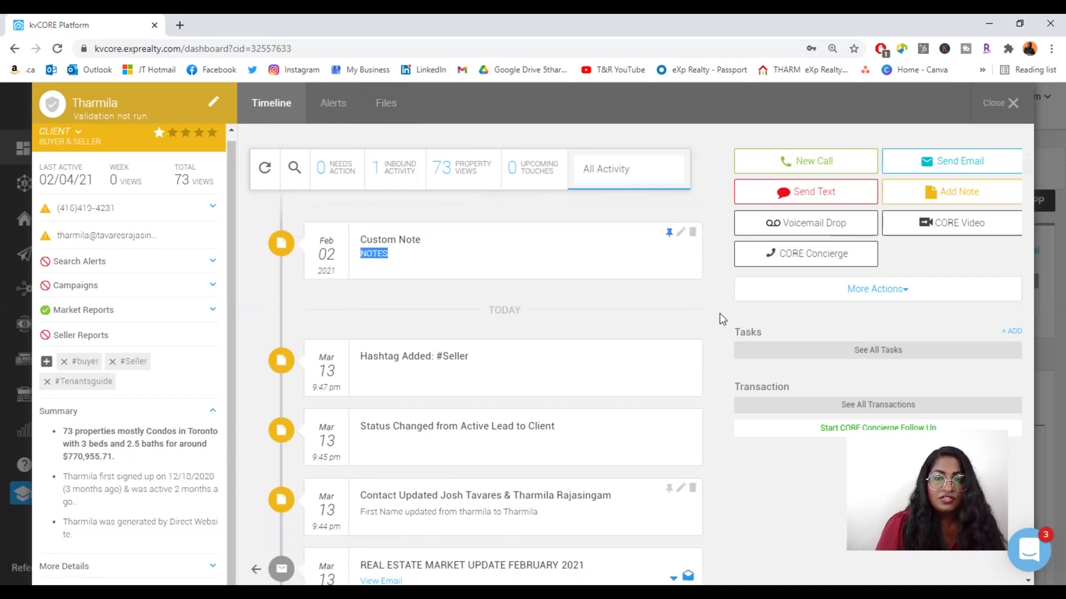
scroll(720, 319, "down", 3)
scroll(720, 319, "down", 3)
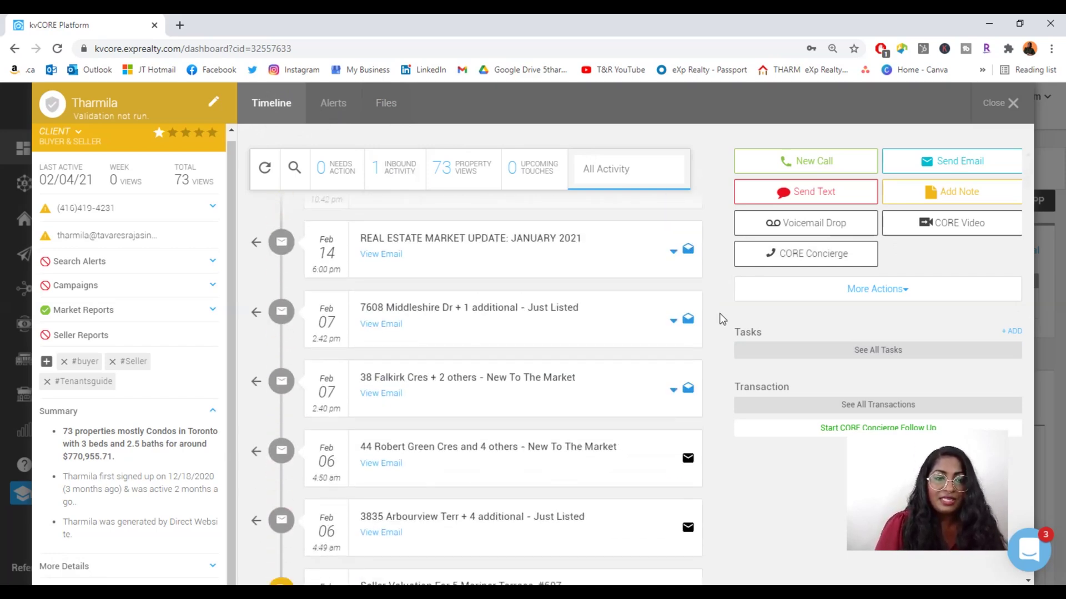
scroll(720, 319, "up", 3)
scroll(719, 319, "up", 3)
scroll(719, 319, "up", 4)
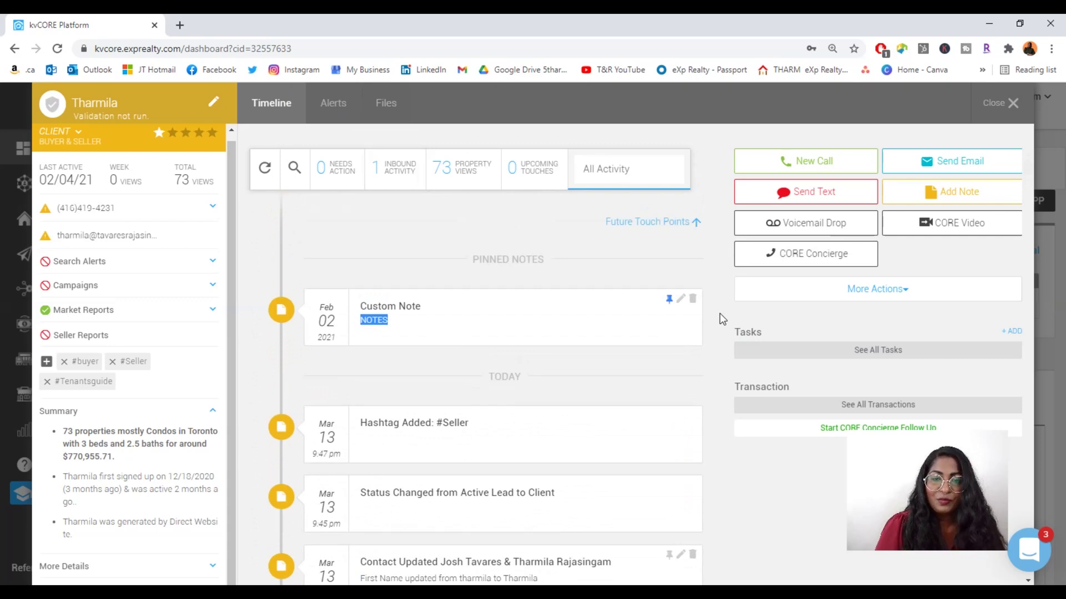
left_click(390, 392)
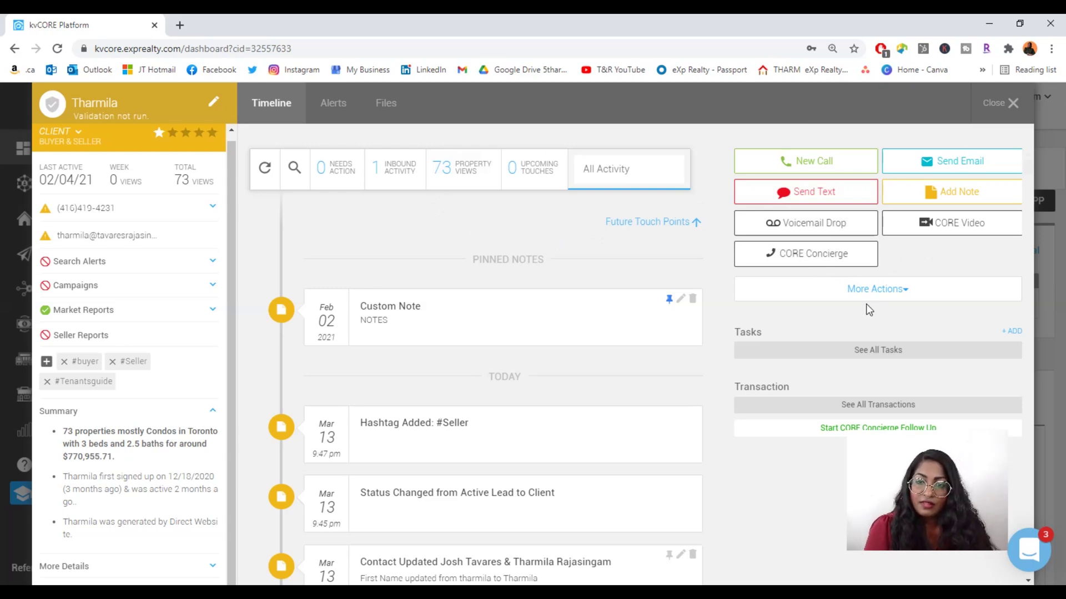
left_click(877, 288)
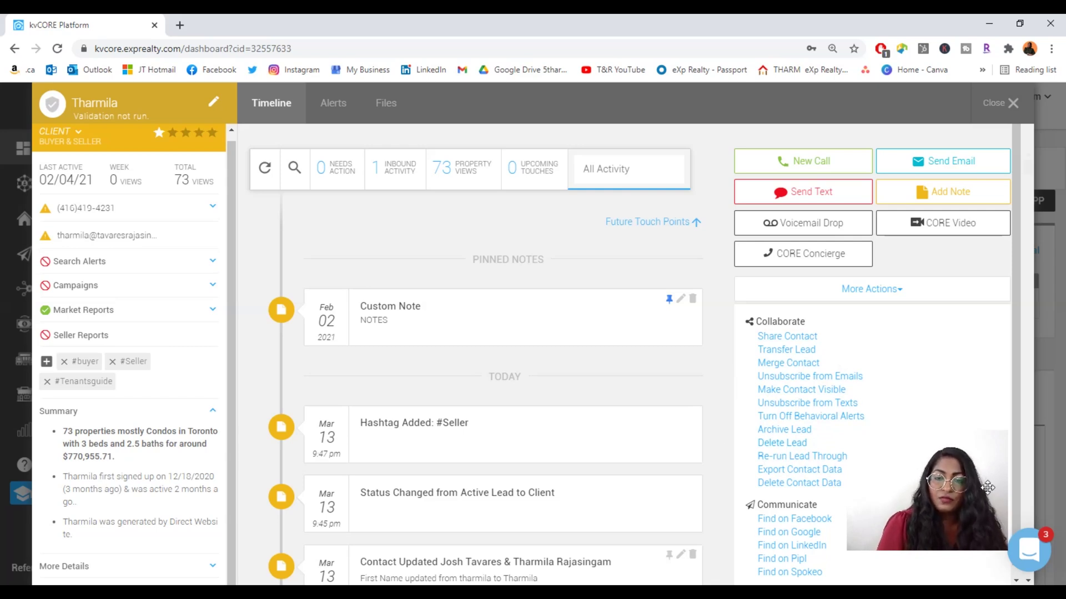
scroll(1013, 373, "down", 1)
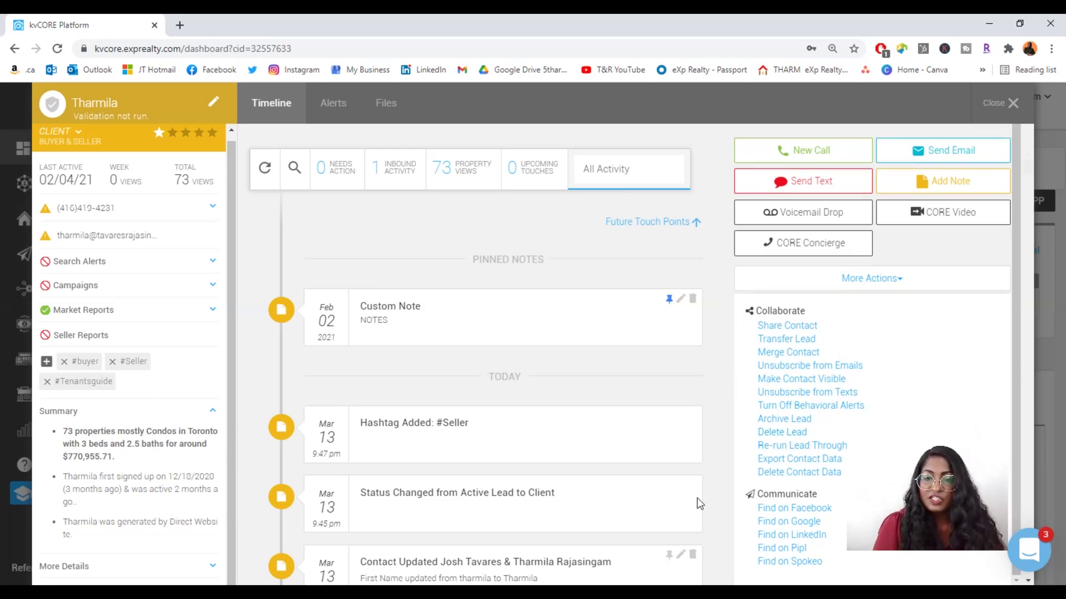
left_click(714, 345)
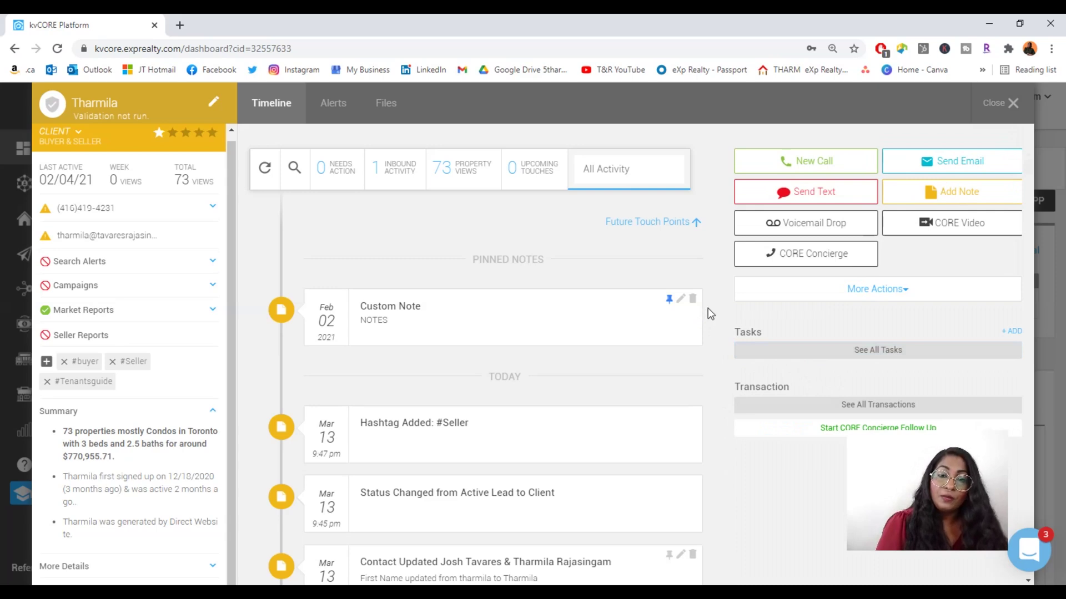
scroll(719, 313, "down", 1)
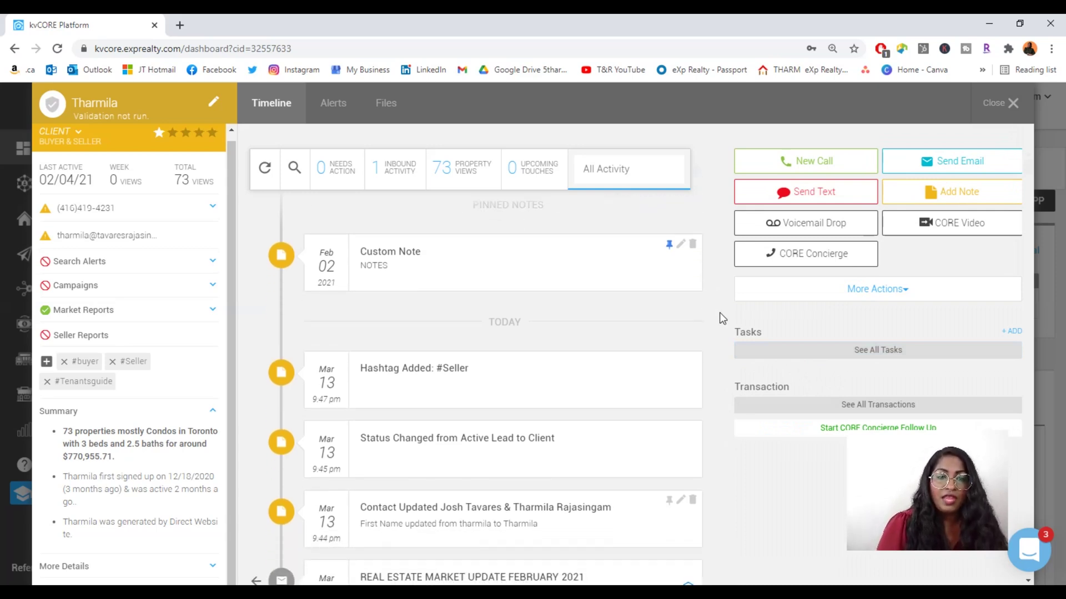
scroll(719, 313, "down", 1)
scroll(719, 313, "up", 2)
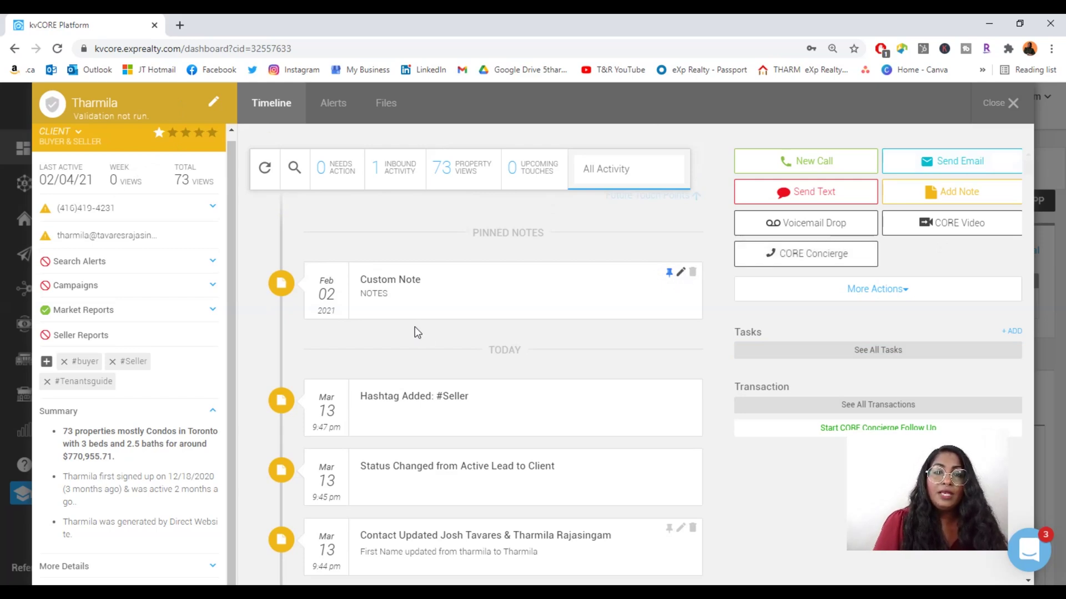
left_click(415, 308)
type("NOTES")
Edit the pinned Custom Note to read "NOTES -" and update it.
left_click(487, 300)
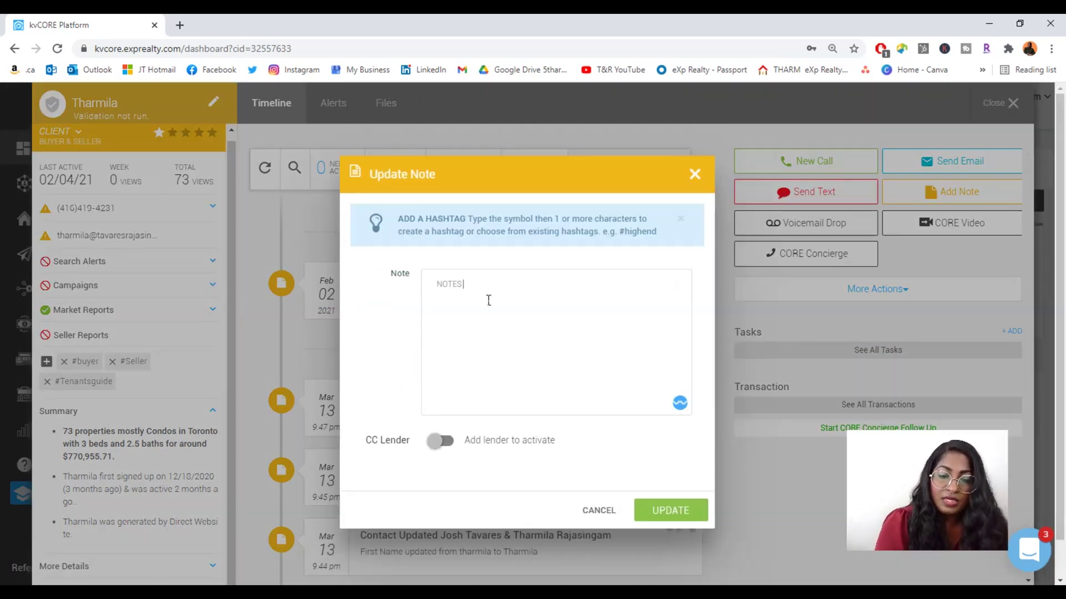
type(" -")
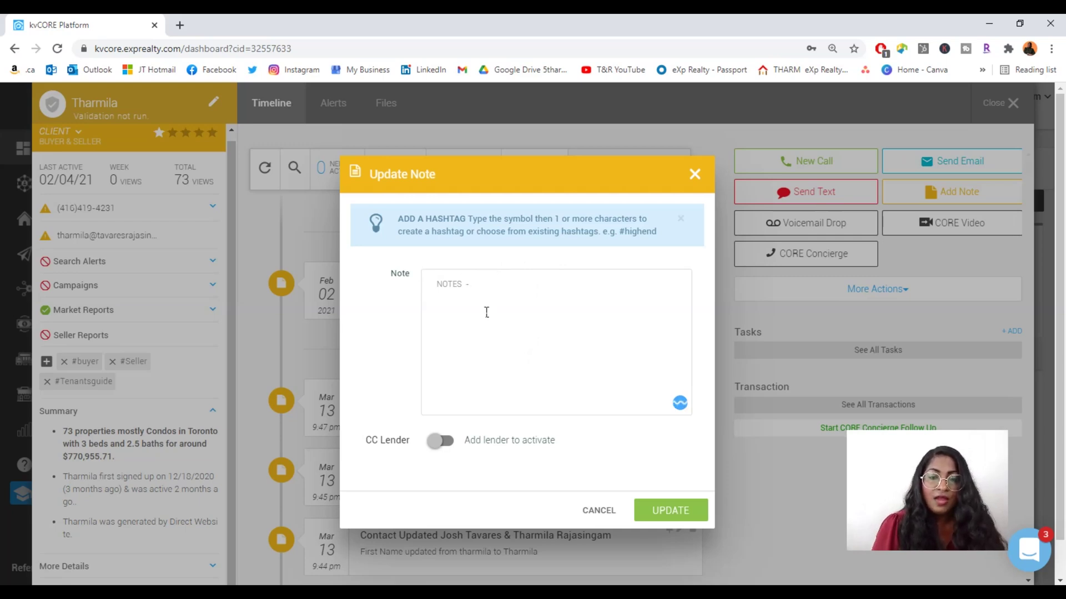
left_click(668, 509)
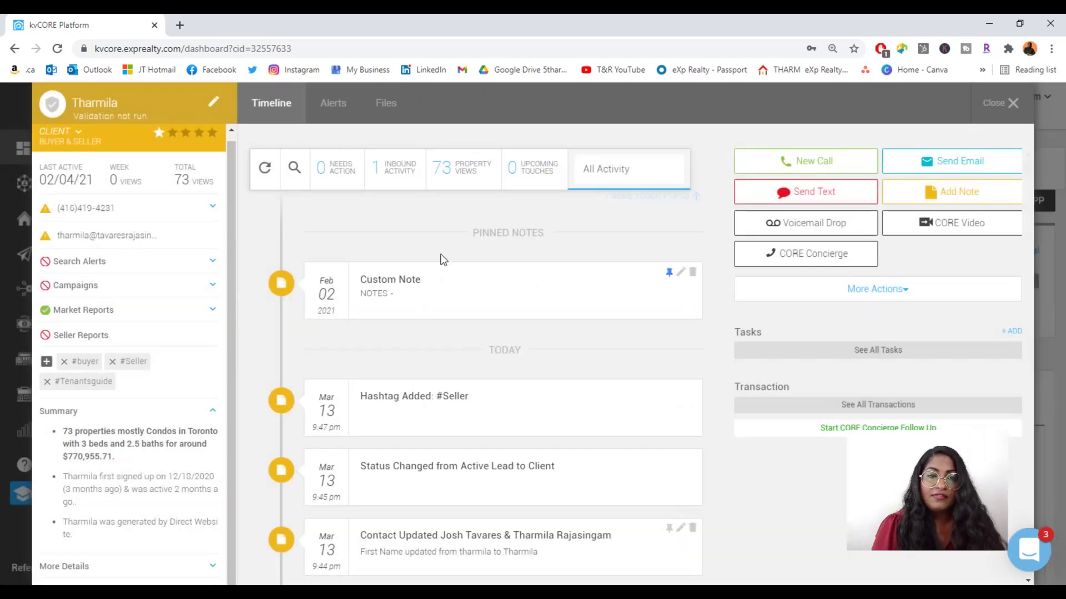